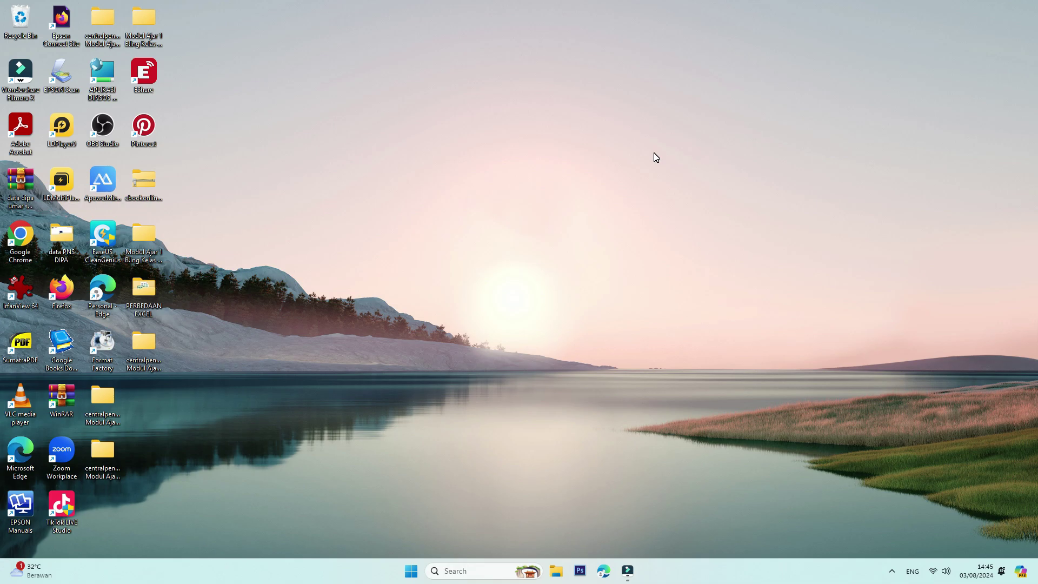
# Switch to Wondershare Filmora and check its version information.
pyautogui.click(627, 571)
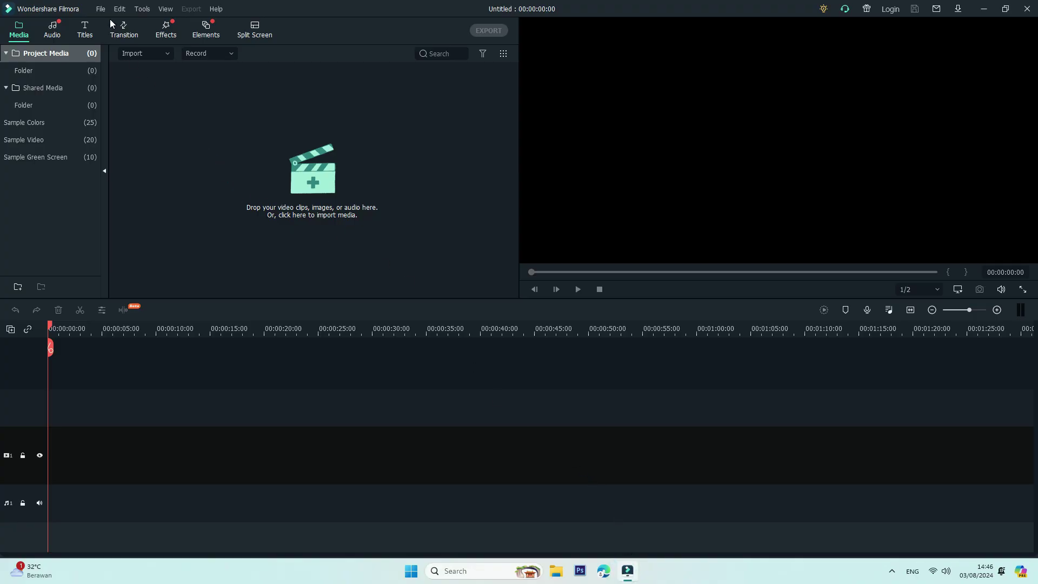
pyautogui.click(216, 9)
pyautogui.click(253, 279)
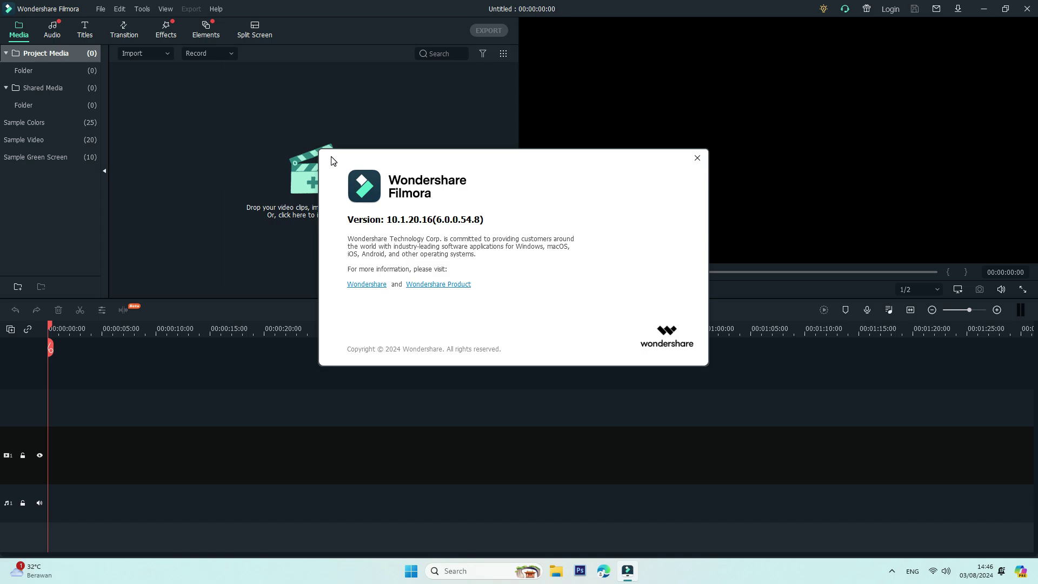
pyautogui.click(697, 158)
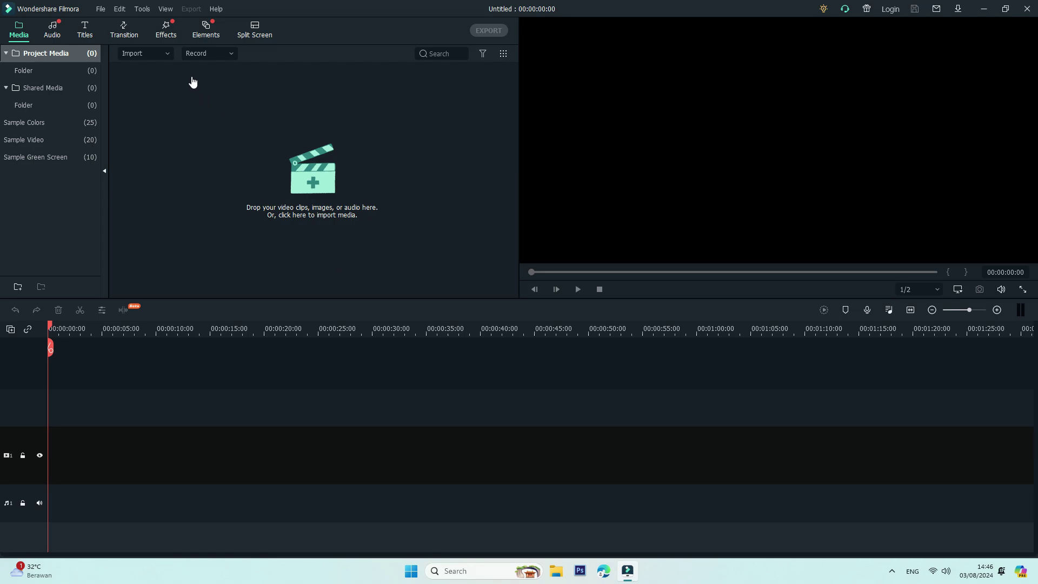
# Create a new project with the 9:16 (Portrait) aspect ratio.
pyautogui.click(100, 8)
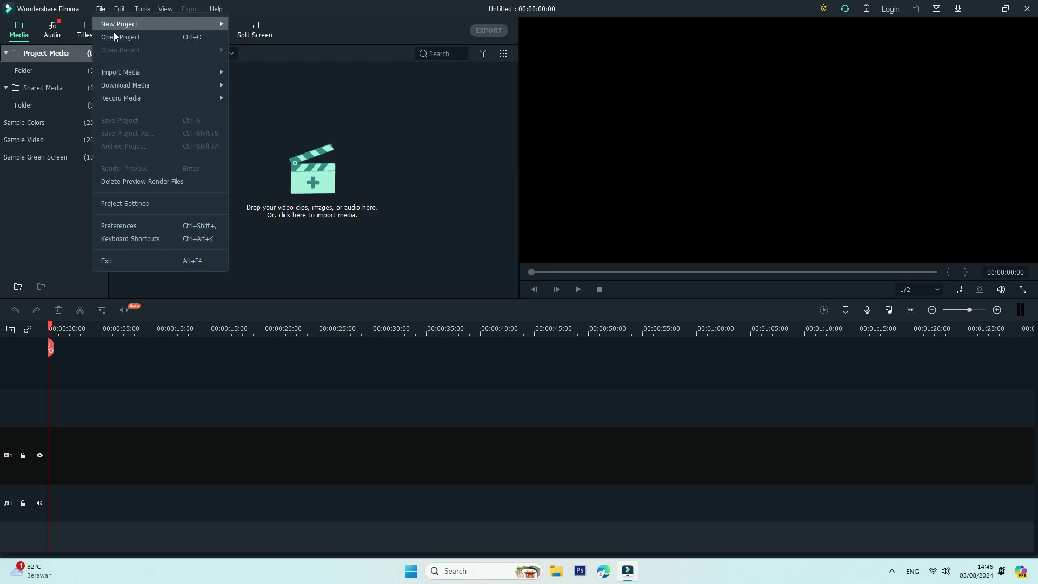
pyautogui.moveTo(146, 28)
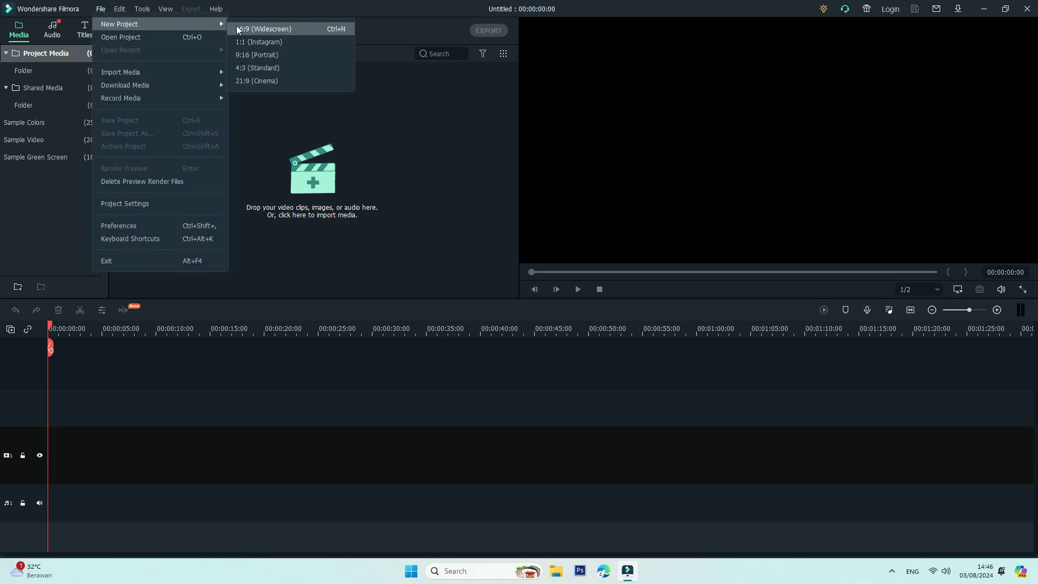
pyautogui.click(257, 55)
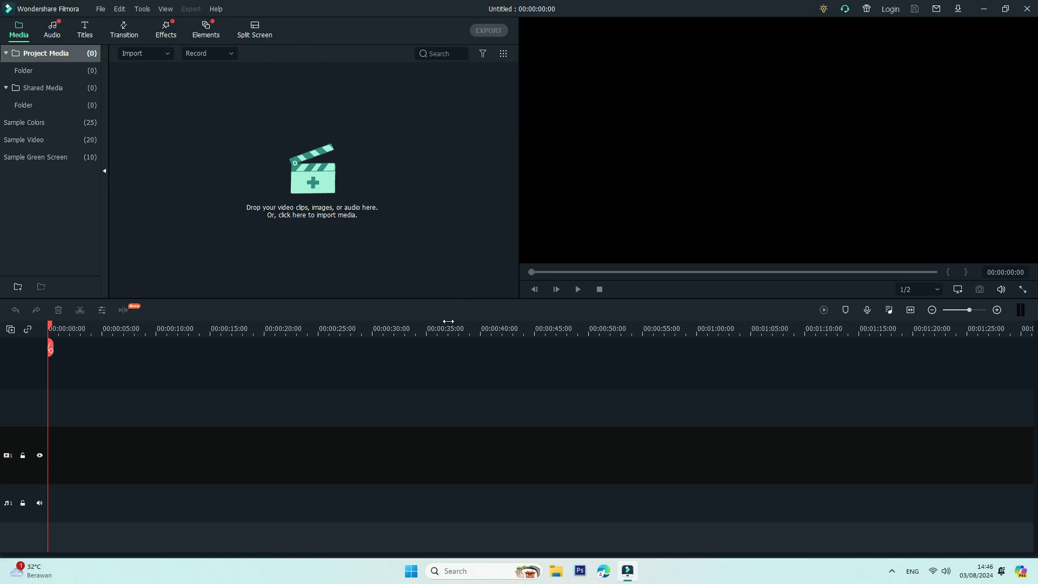
# Import VID_20240626_172124.mp4 and place it at the start of the timeline, keeping the project settings of 1080 x 1920 25fps.
pyautogui.click(320, 192)
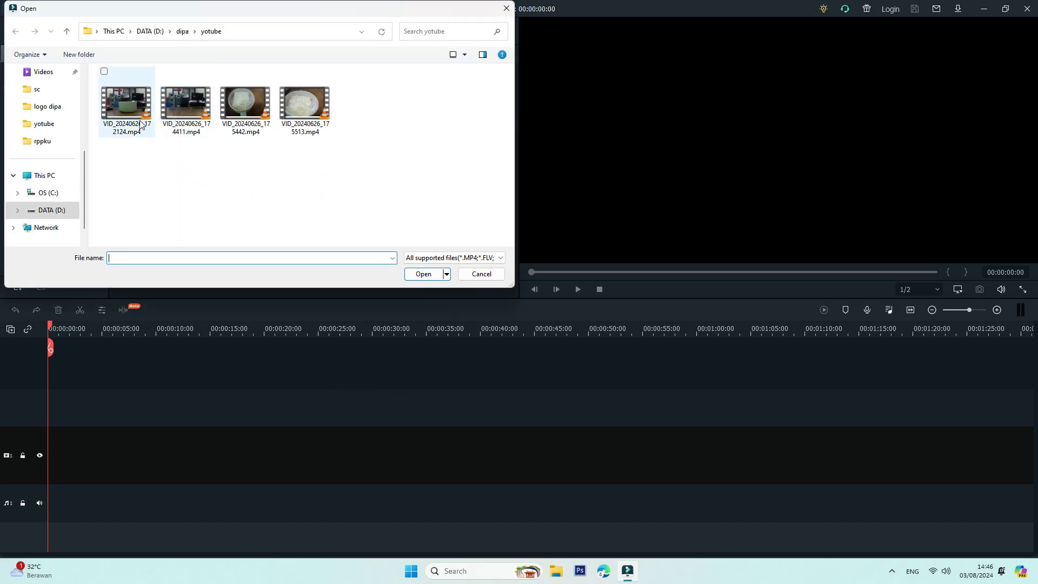
pyautogui.doubleClick(126, 103)
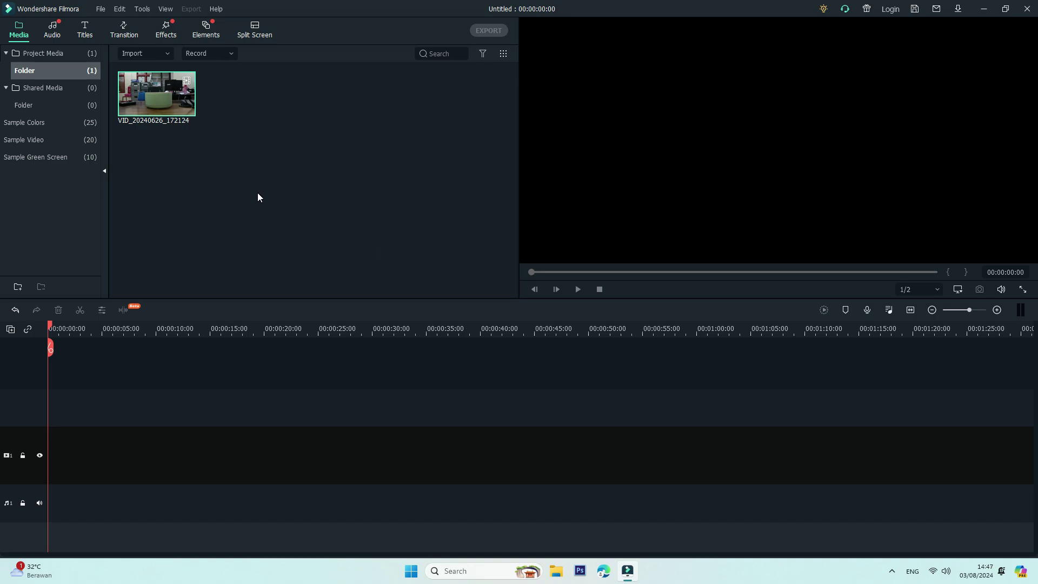
pyautogui.moveTo(147, 98); pyautogui.dragTo(55, 403)
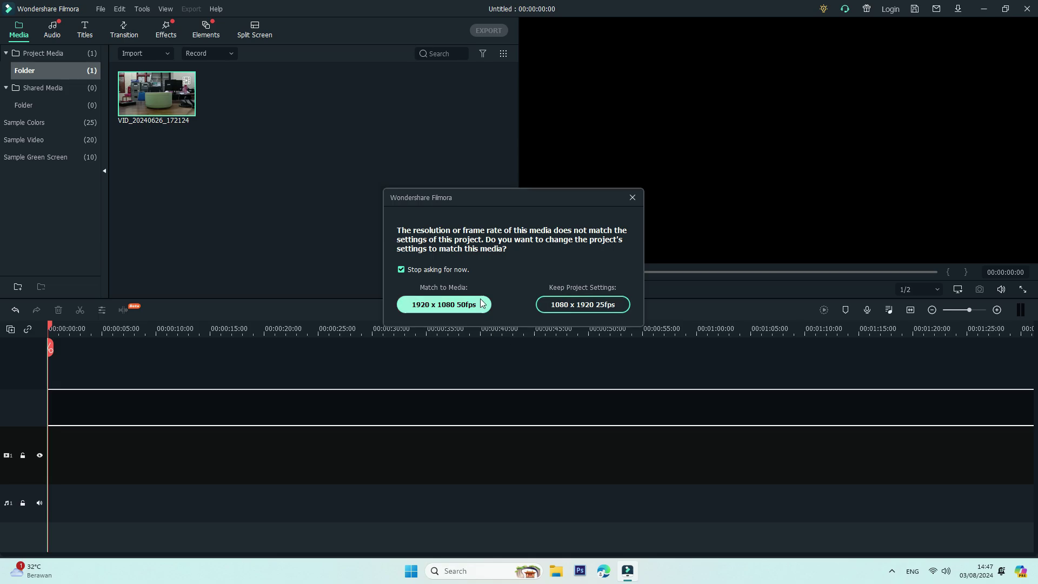
pyautogui.click(579, 303)
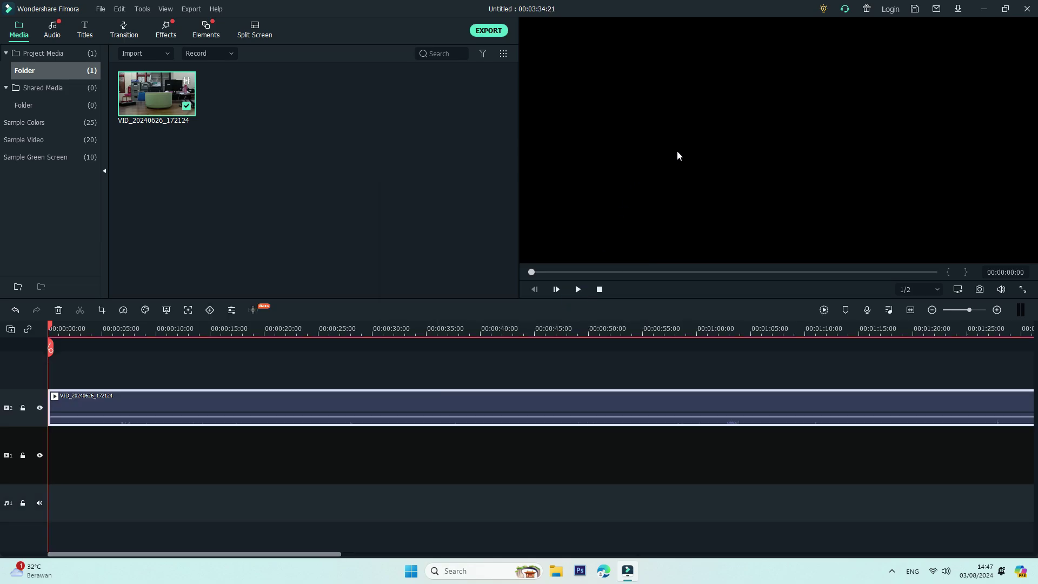
# Enlarge the video in the preview so it overflows the portrait frame's sides, and center it horizontally slightly above the middle.
pyautogui.click(732, 176)
pyautogui.moveTo(767, 146)
pyautogui.mouseDown()
pyautogui.moveTo(758, 142)
pyautogui.moveTo(772, 124)
pyautogui.moveTo(695, 160)
pyautogui.moveTo(766, 160)
pyautogui.mouseUp()
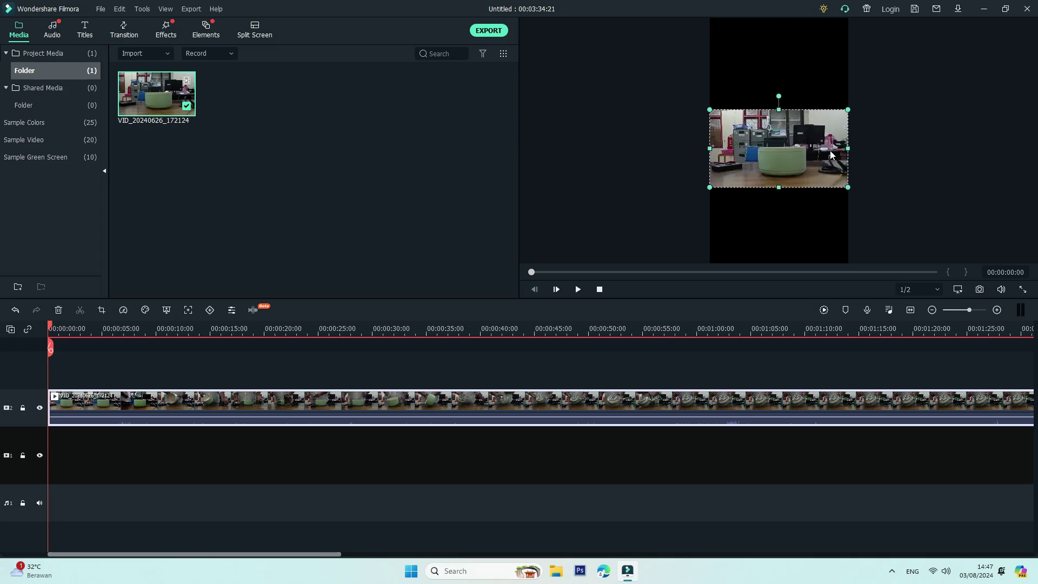
pyautogui.moveTo(848, 149)
pyautogui.mouseDown()
pyautogui.moveTo(921, 151)
pyautogui.moveTo(864, 157)
pyautogui.mouseUp()
pyautogui.moveTo(788, 109); pyautogui.dragTo(786, 65)
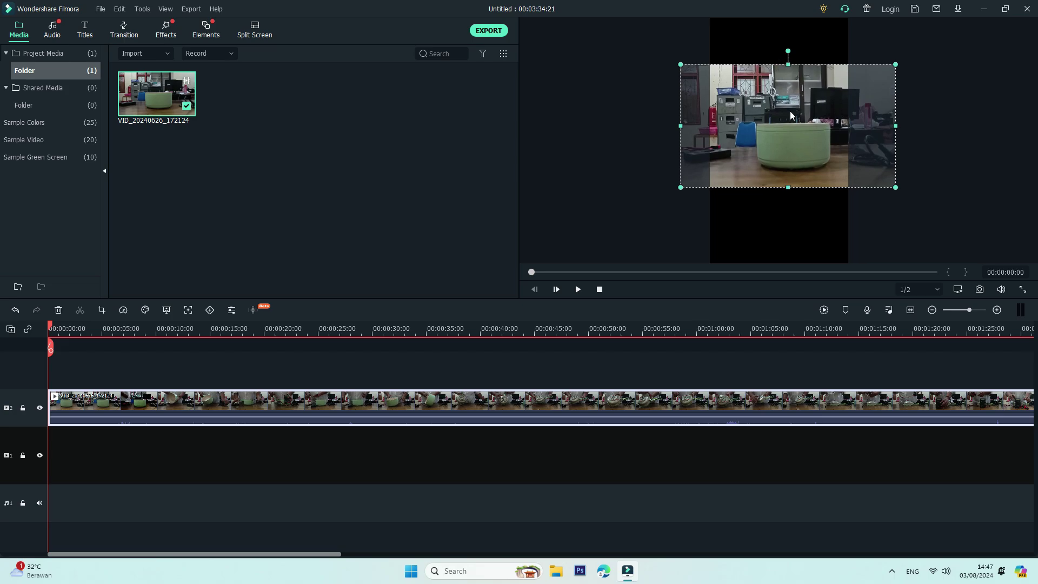
pyautogui.moveTo(794, 133)
pyautogui.mouseDown()
pyautogui.moveTo(788, 164)
pyautogui.moveTo(790, 139)
pyautogui.mouseUp()
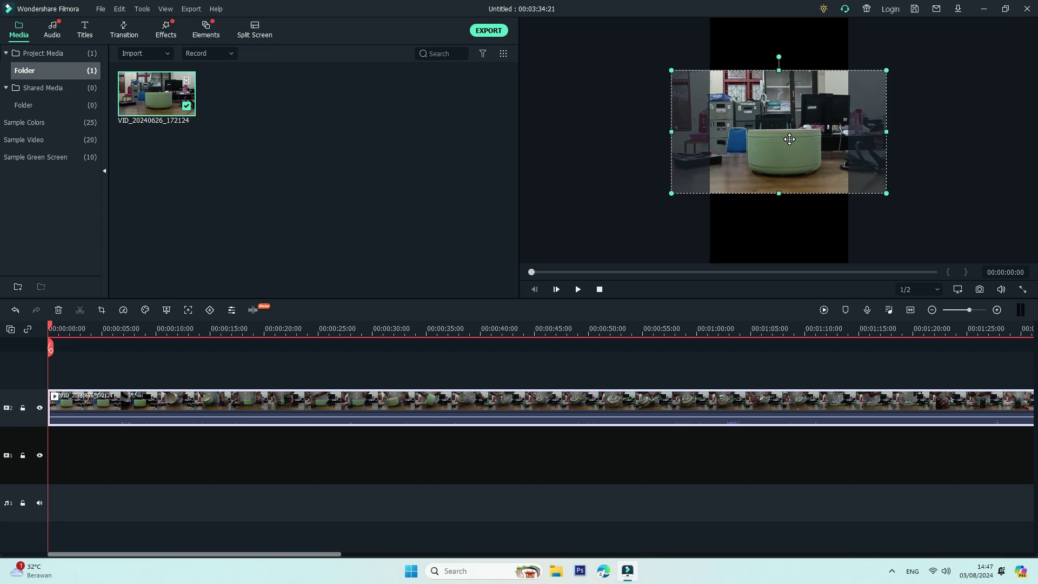
pyautogui.moveTo(789, 139); pyautogui.dragTo(790, 153)
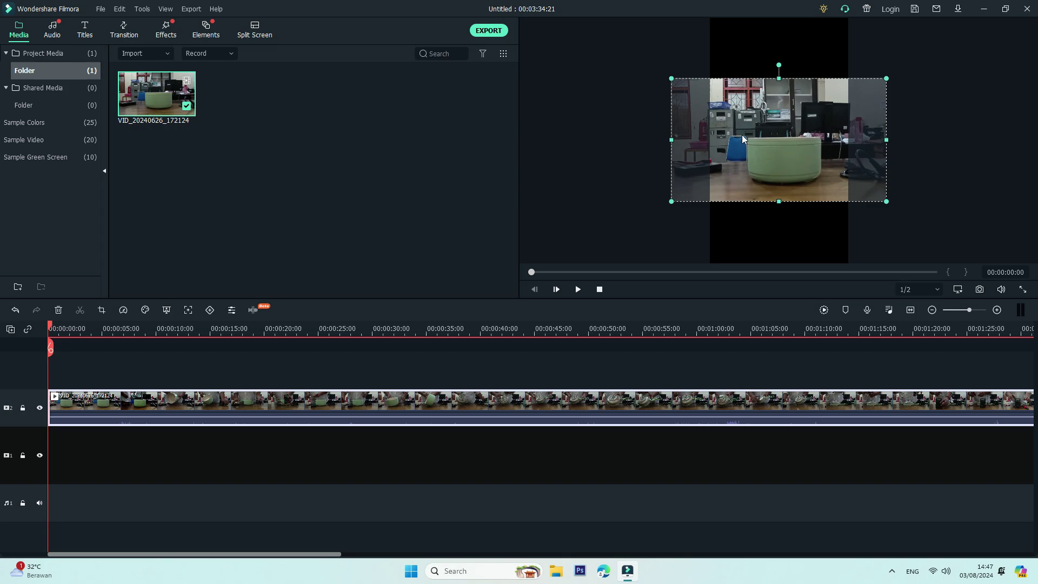
# Add the Callout 3 title on the track above the video's start and move its shapes and main text below the picture.
pyautogui.click(85, 31)
pyautogui.click(779, 222)
pyautogui.click(91, 358)
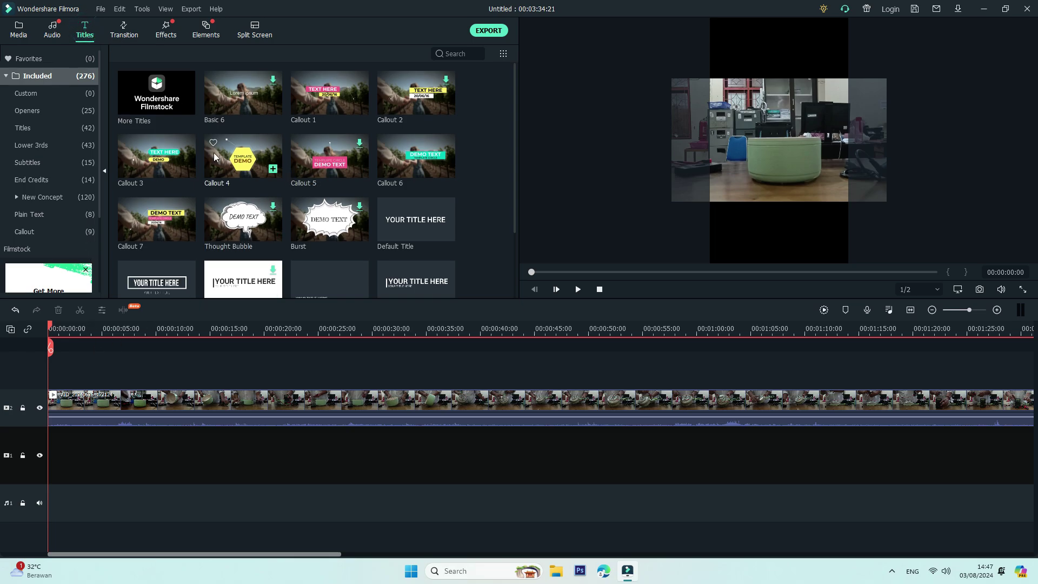
pyautogui.moveTo(139, 166); pyautogui.dragTo(56, 382)
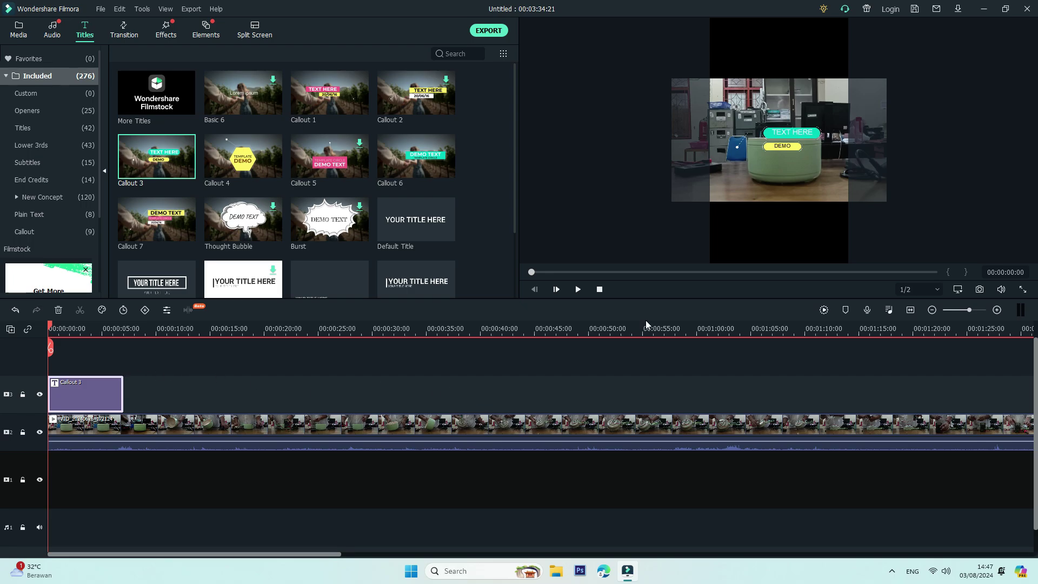
pyautogui.moveTo(787, 135); pyautogui.dragTo(817, 234)
pyautogui.moveTo(811, 184); pyautogui.dragTo(824, 223)
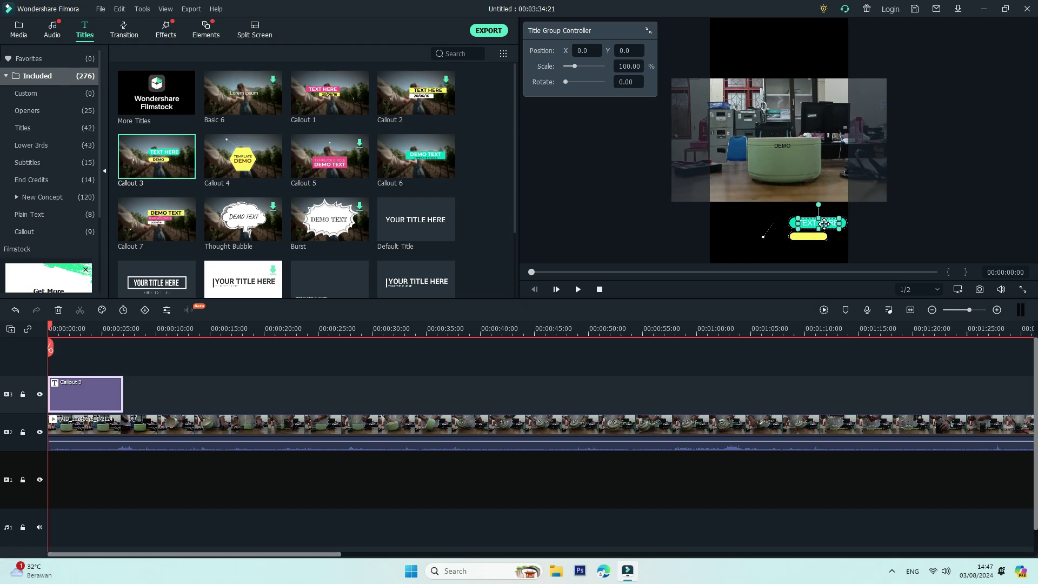
# Replace the callout's "TEXT HERE" text with "mamakpro".
pyautogui.doubleClick(89, 398)
pyautogui.click(252, 107)
pyautogui.hotkey('ctrl', 'a')
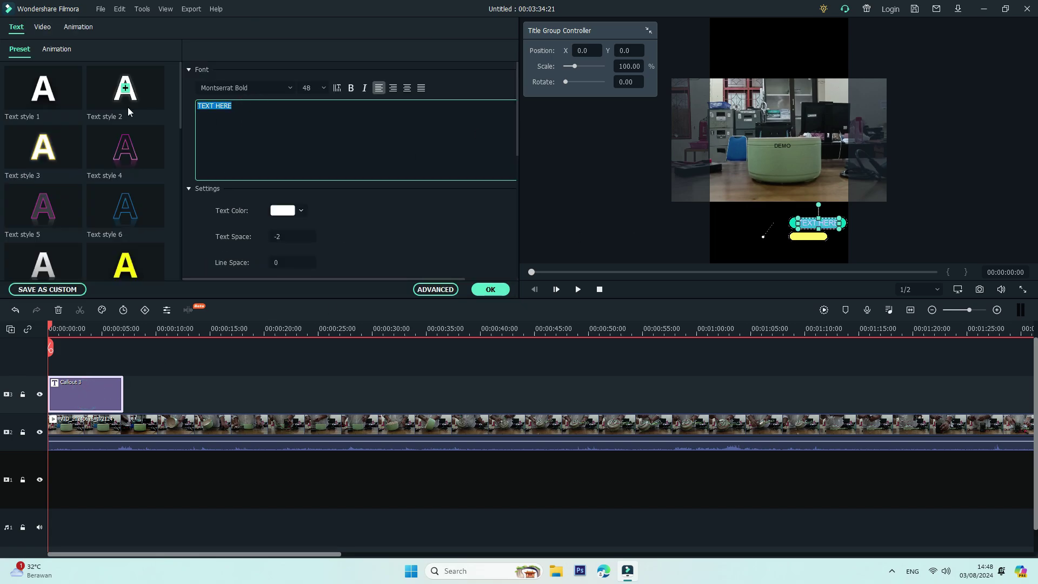
pyautogui.press('BackSpace')
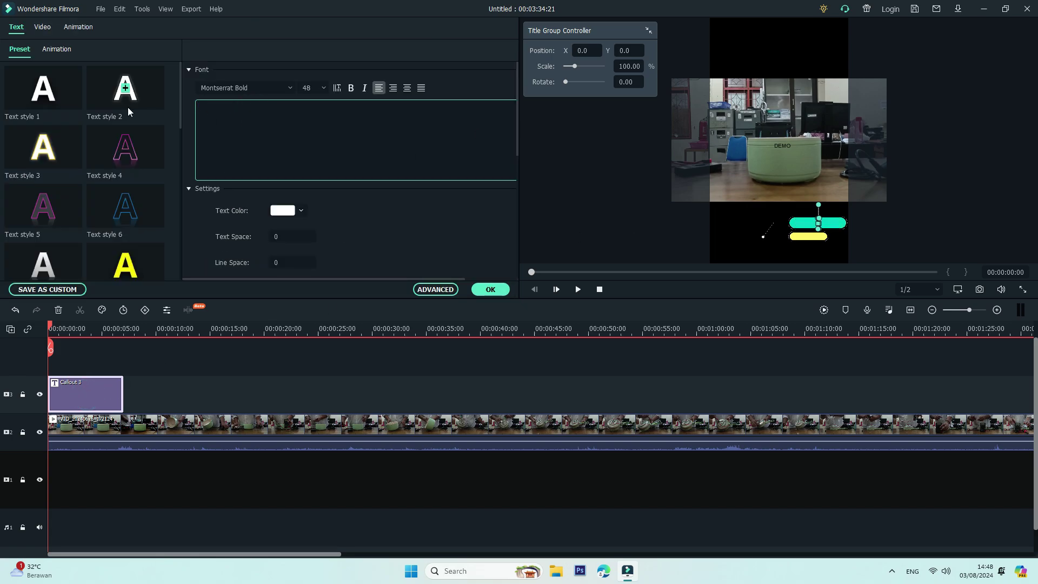
pyautogui.write('mamakpro')
pyautogui.click(484, 288)
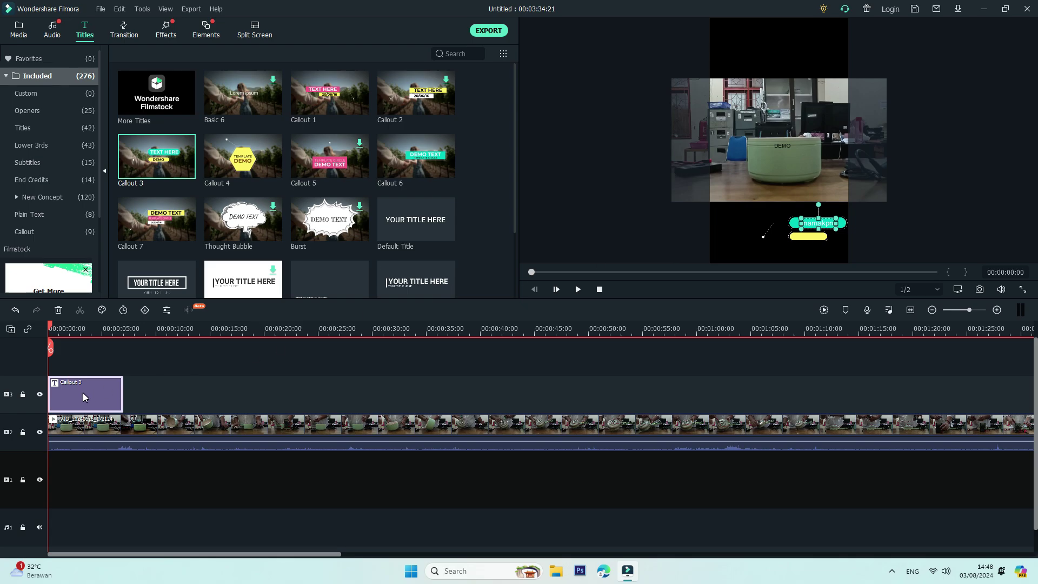
# Extend the Callout 3 title clip along the timeline to about 1 minute 40 seconds.
pyautogui.moveTo(122, 384); pyautogui.dragTo(1002, 387)
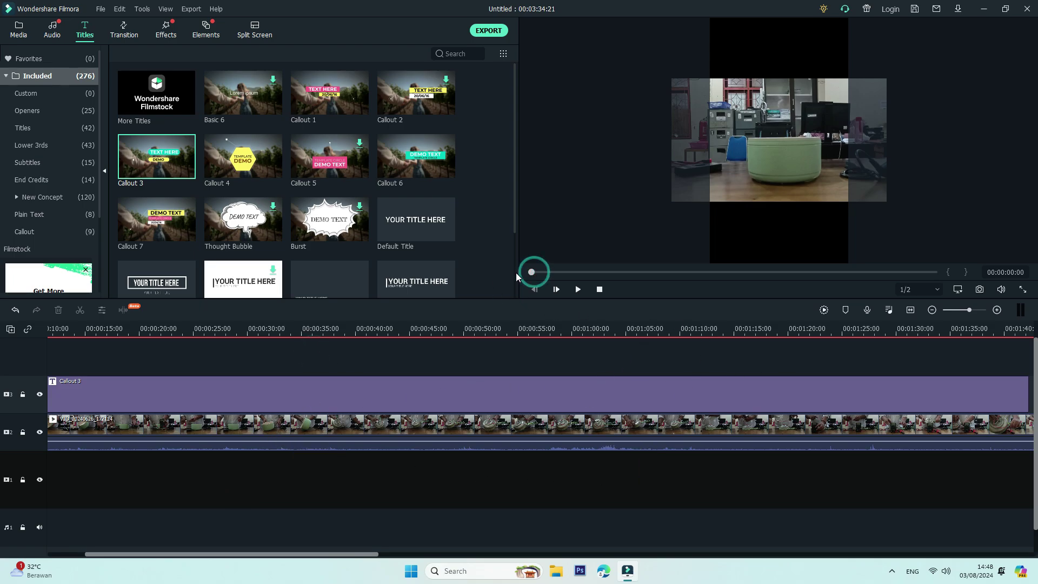
pyautogui.click(932, 310)
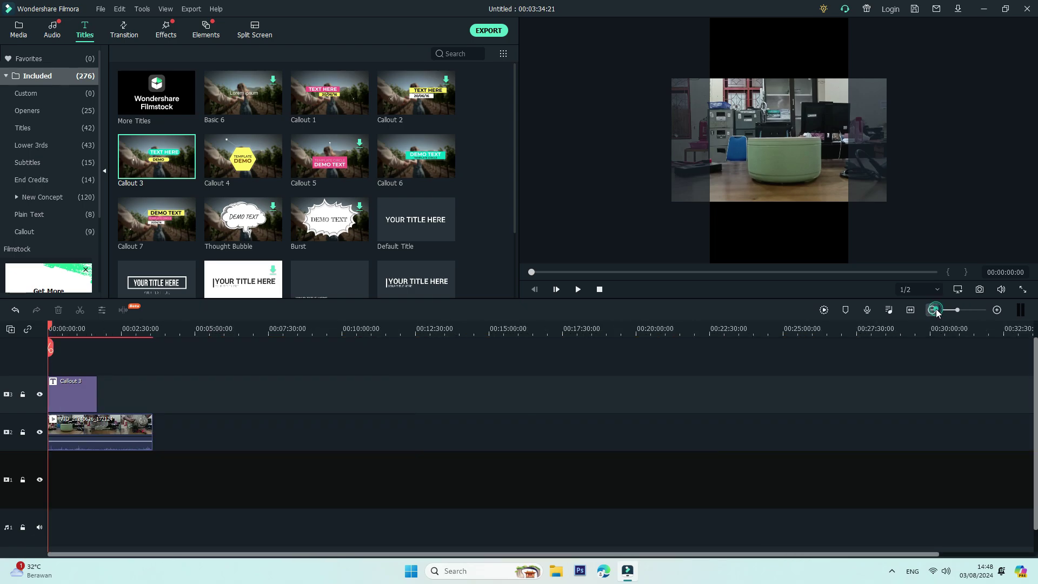
# Split the title and video clips at 00:00:00:15 and delete both parts after the cut.
pyautogui.click(998, 310)
pyautogui.click(998, 309)
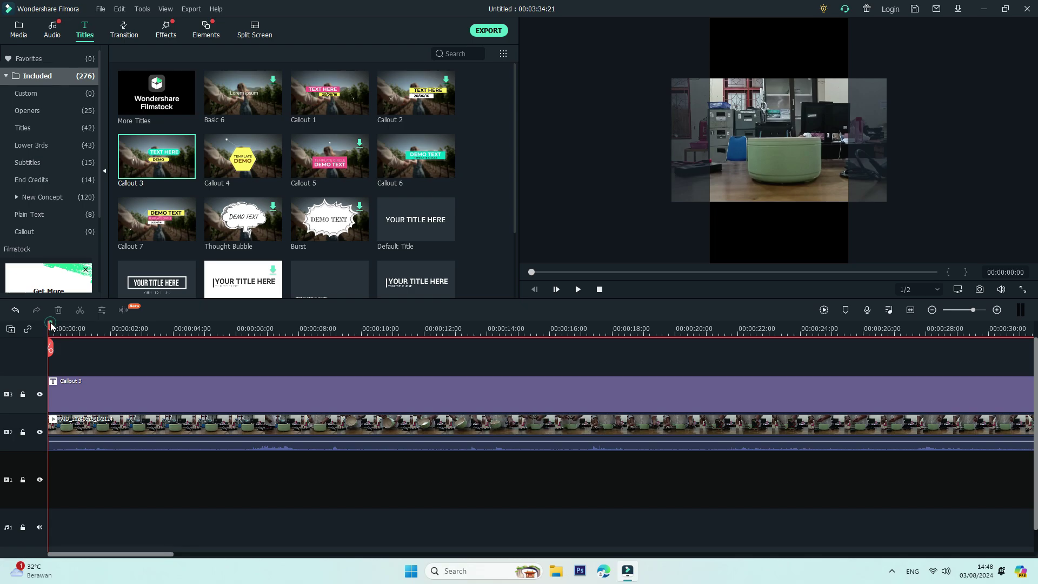
pyautogui.moveTo(49, 331); pyautogui.dragTo(76, 329)
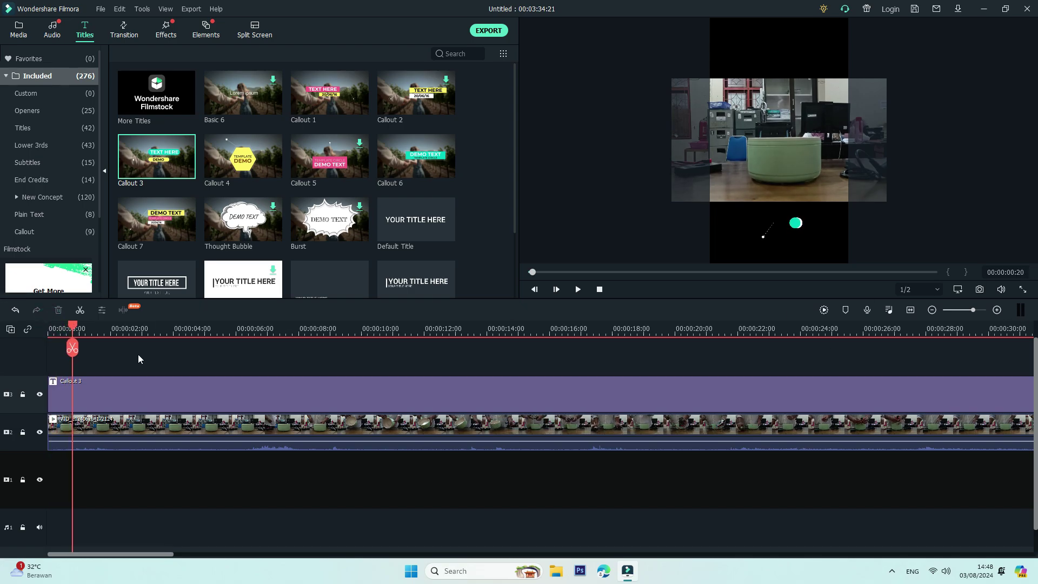
pyautogui.moveTo(73, 325); pyautogui.dragTo(69, 326)
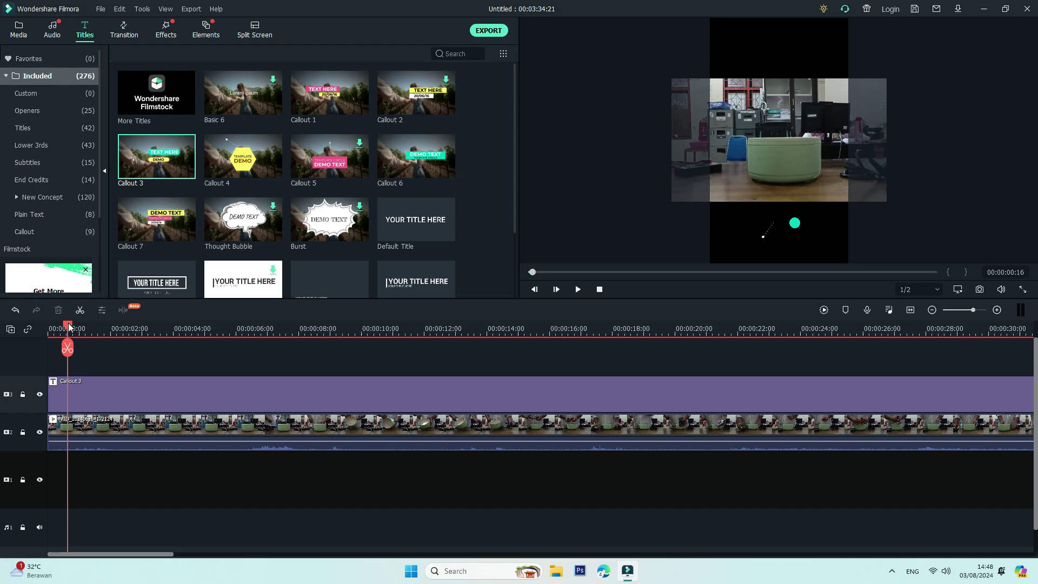
pyautogui.moveTo(69, 327); pyautogui.dragTo(68, 327)
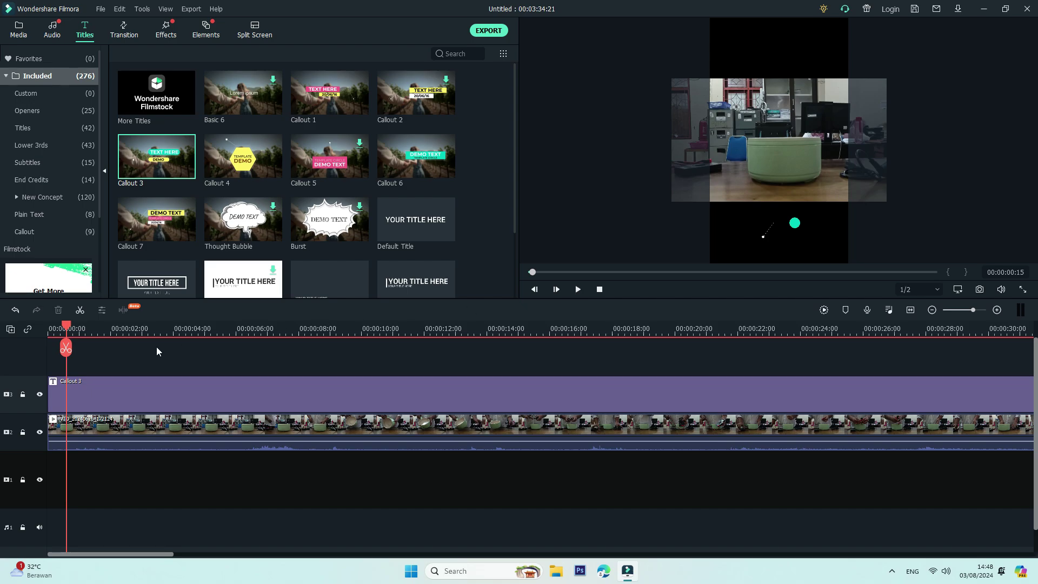
pyautogui.click(80, 310)
pyautogui.click(132, 399)
pyautogui.press('Delete')
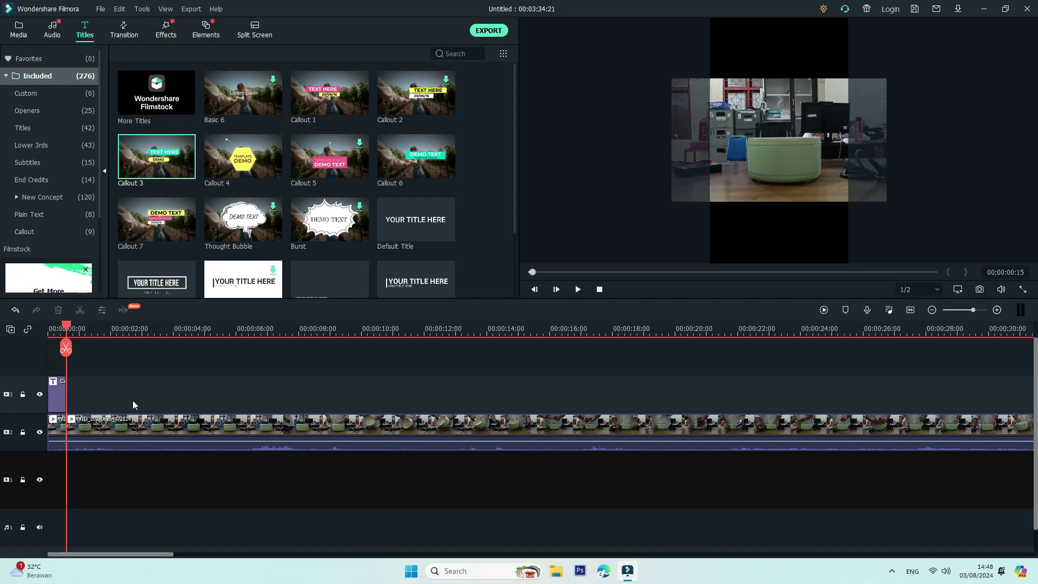
pyautogui.click(153, 429)
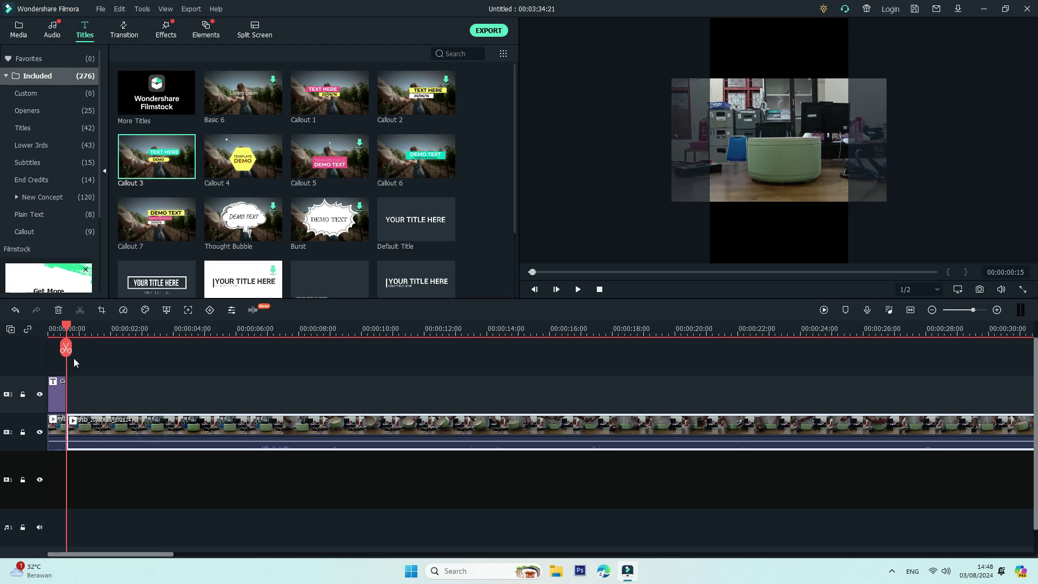
pyautogui.press('Delete')
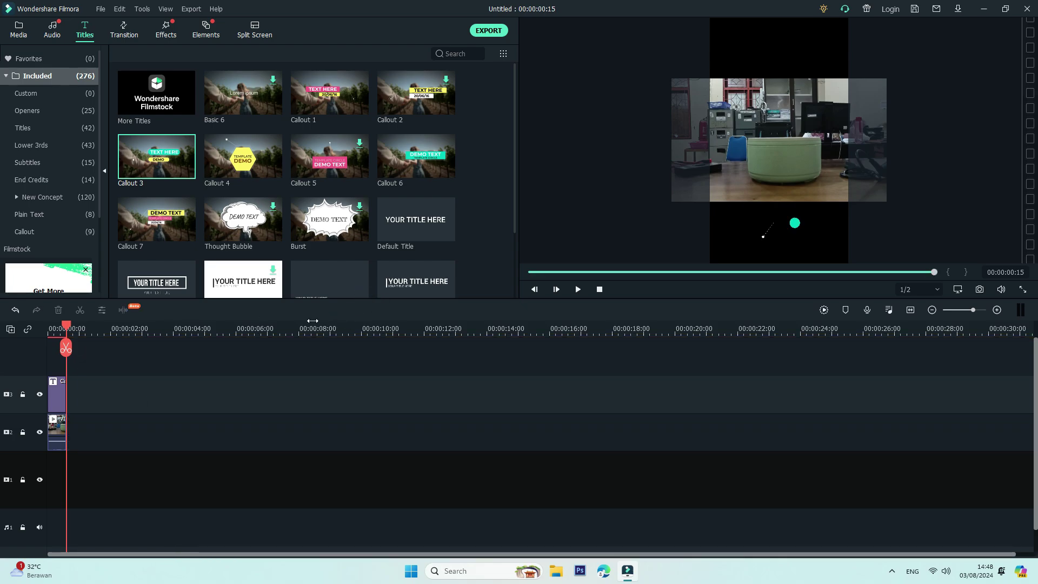
# Play the shortened sequence from its start several times to check the callout animation over the video.
pyautogui.click(56, 392)
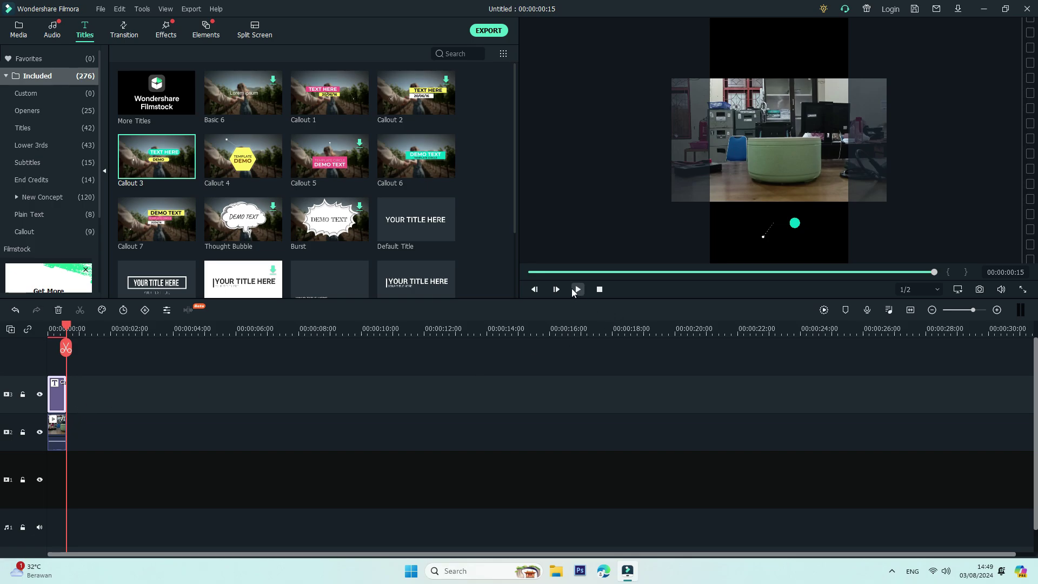
pyautogui.click(595, 290)
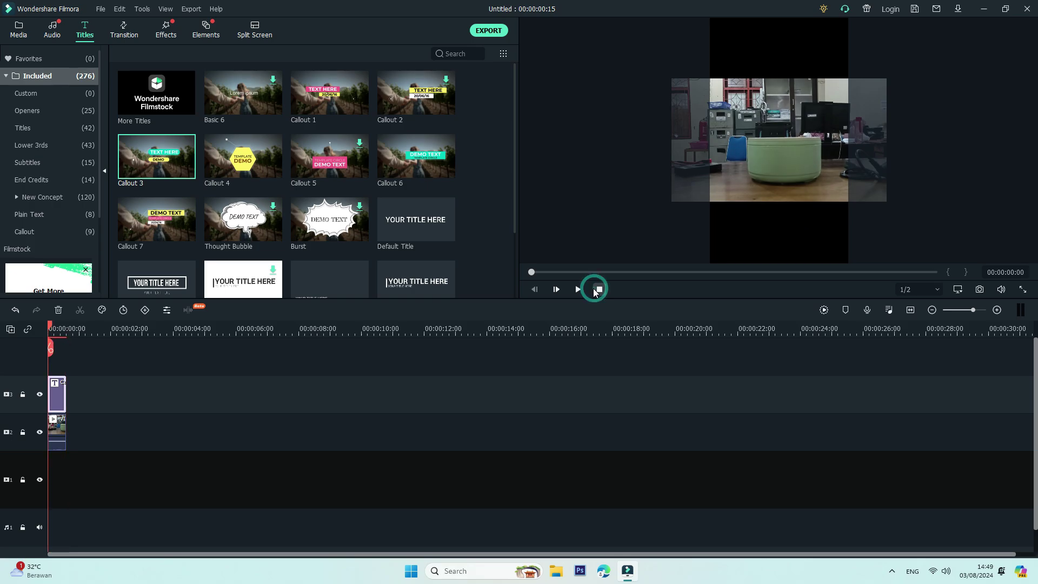
pyautogui.click(578, 291)
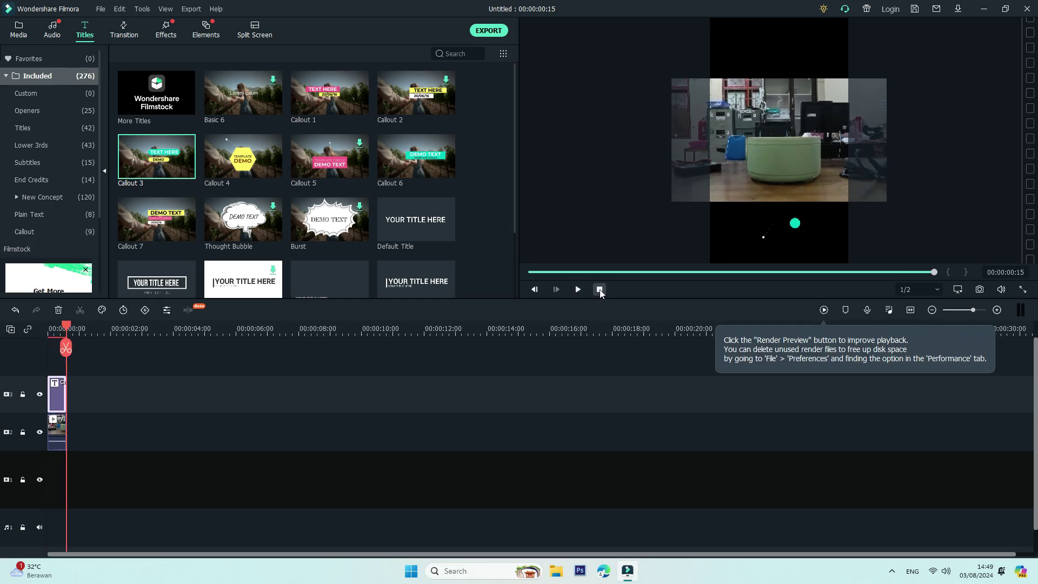
pyautogui.click(578, 290)
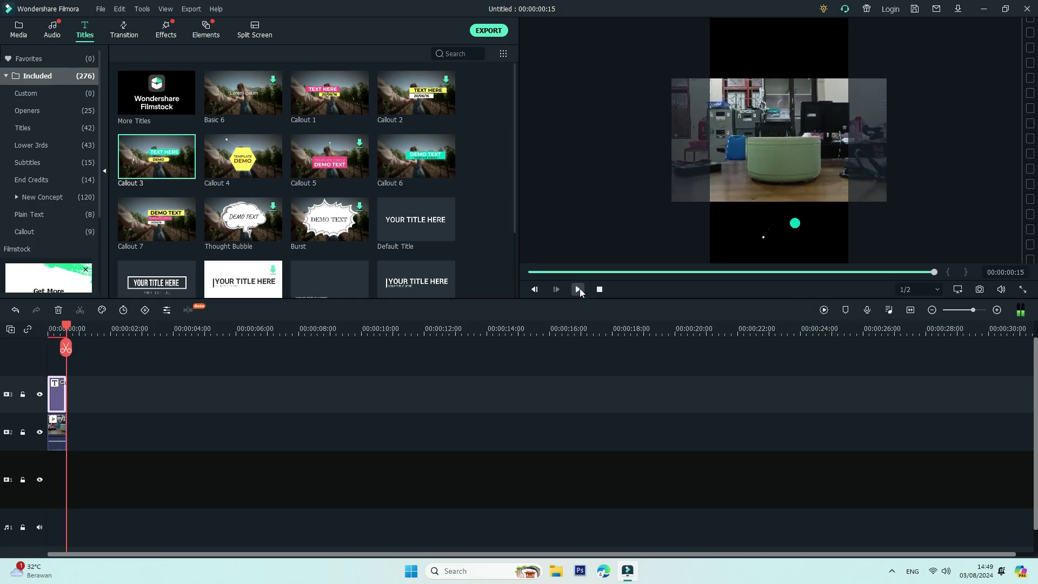
pyautogui.click(578, 289)
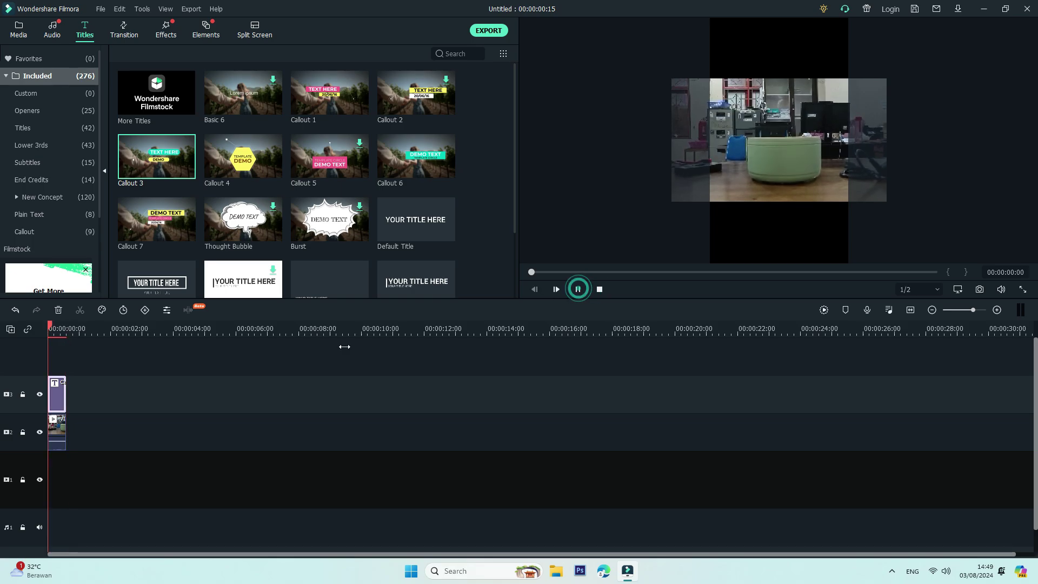
pyautogui.click(580, 290)
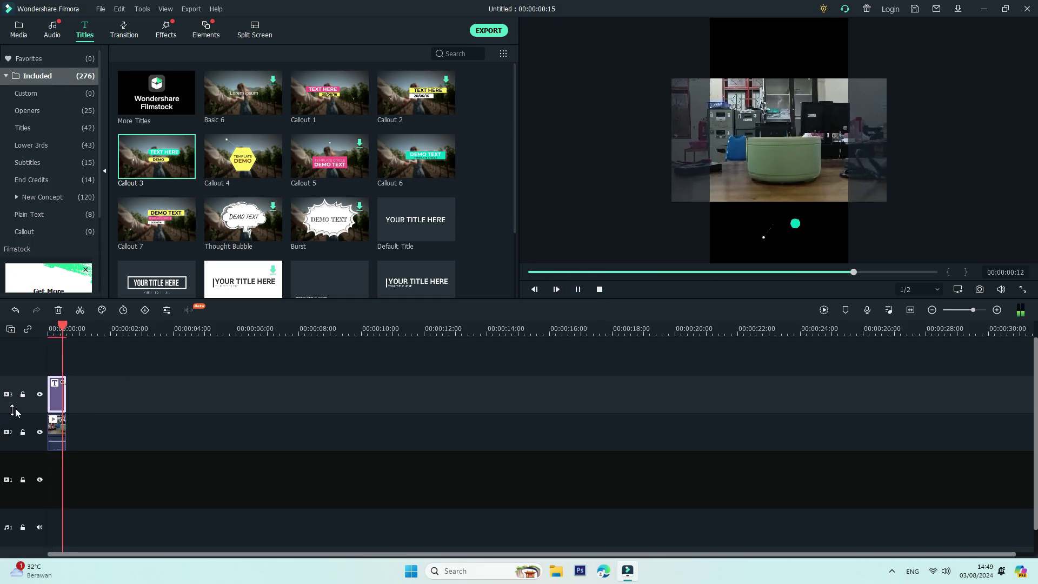
# Extend the Callout 3 title and the video clip beneath it to about 15 seconds 17 frames and play the sequence.
pyautogui.moveTo(65, 393); pyautogui.dragTo(539, 385)
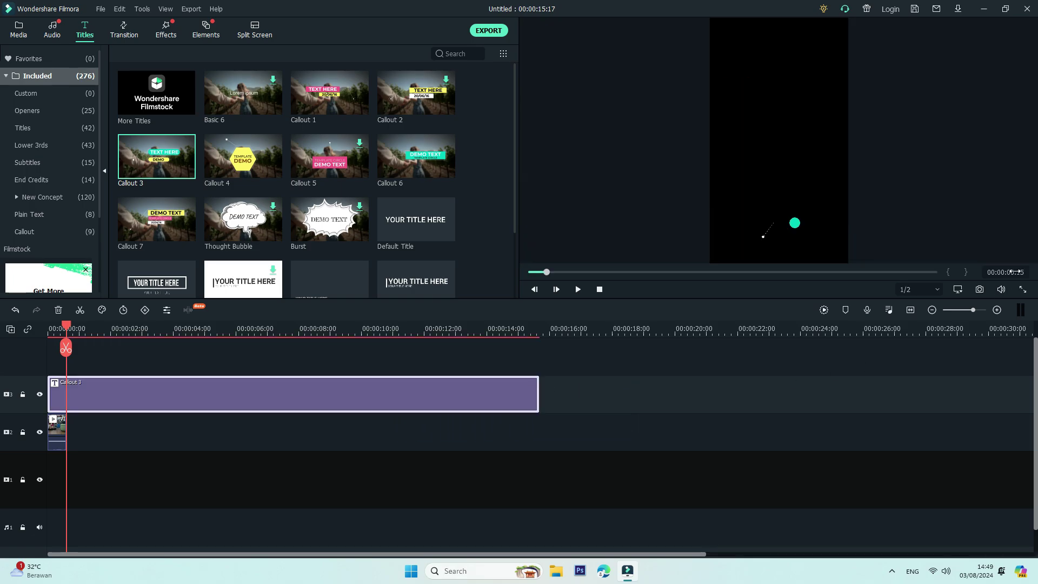
pyautogui.click(53, 439)
pyautogui.moveTo(66, 424); pyautogui.dragTo(538, 424)
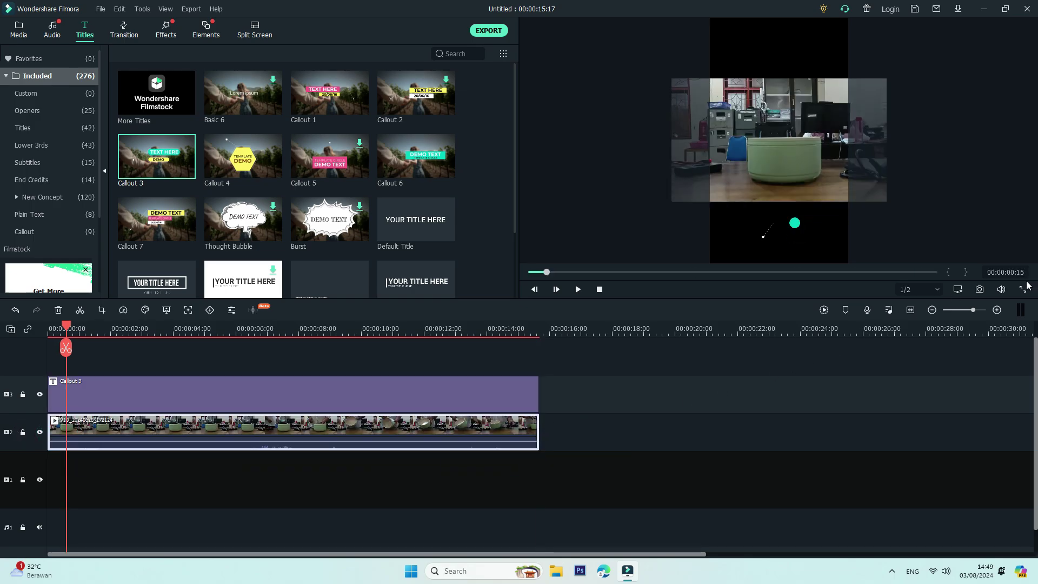
pyautogui.click(577, 289)
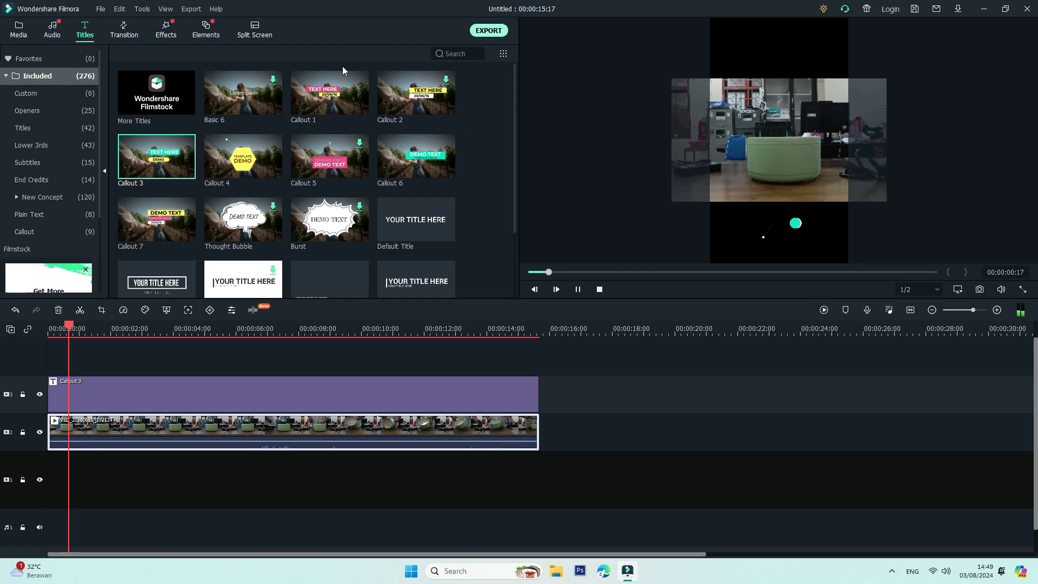
# Export the sequence locally as an MP4 named "perbaikan panci", accepting Best quality, 1080x1920 resolution and 25 fps in the export settings.
pyautogui.hotkey('ctrl', 'e')
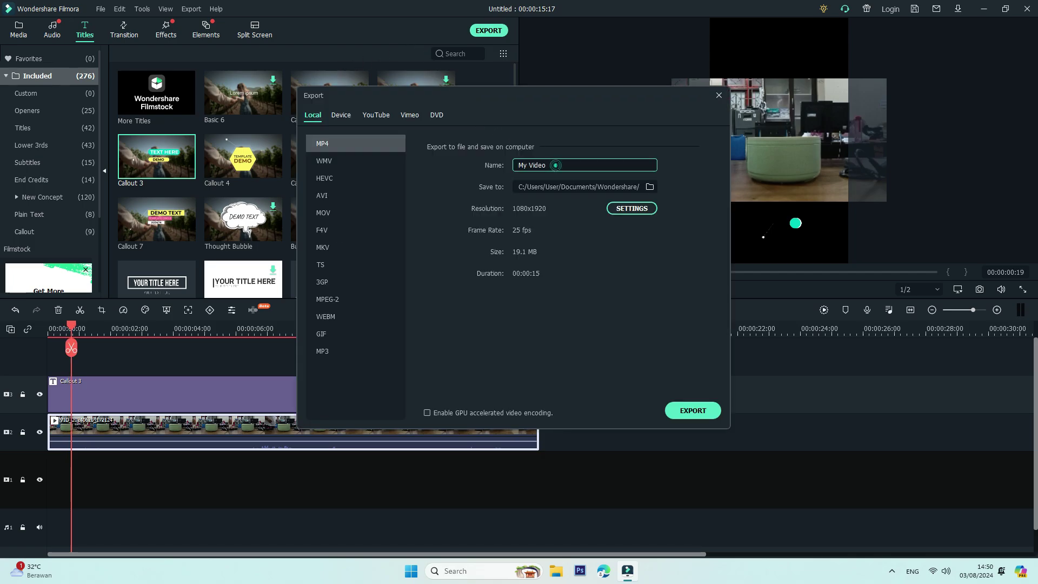
pyautogui.tripleClick(556, 165)
pyautogui.click(642, 209)
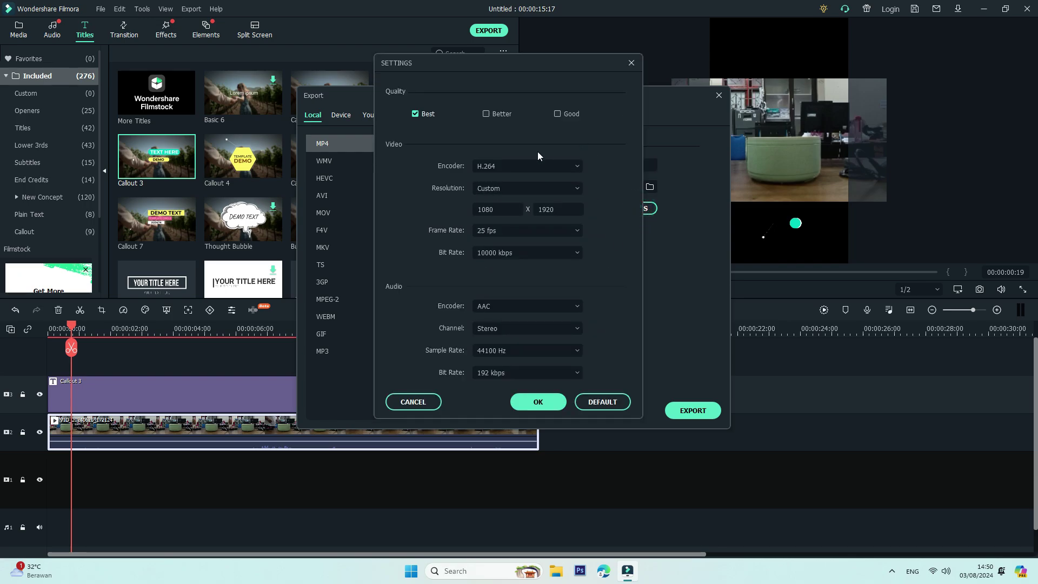
pyautogui.click(540, 403)
pyautogui.tripleClick(581, 163)
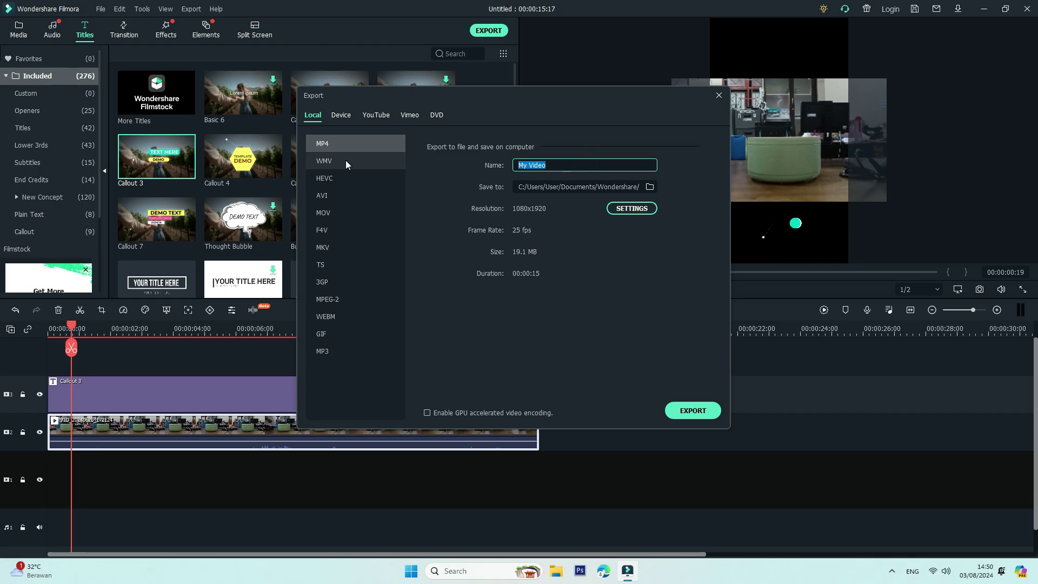
pyautogui.press('BackSpace')
pyautogui.write('ikan panci')
pyautogui.click(689, 413)
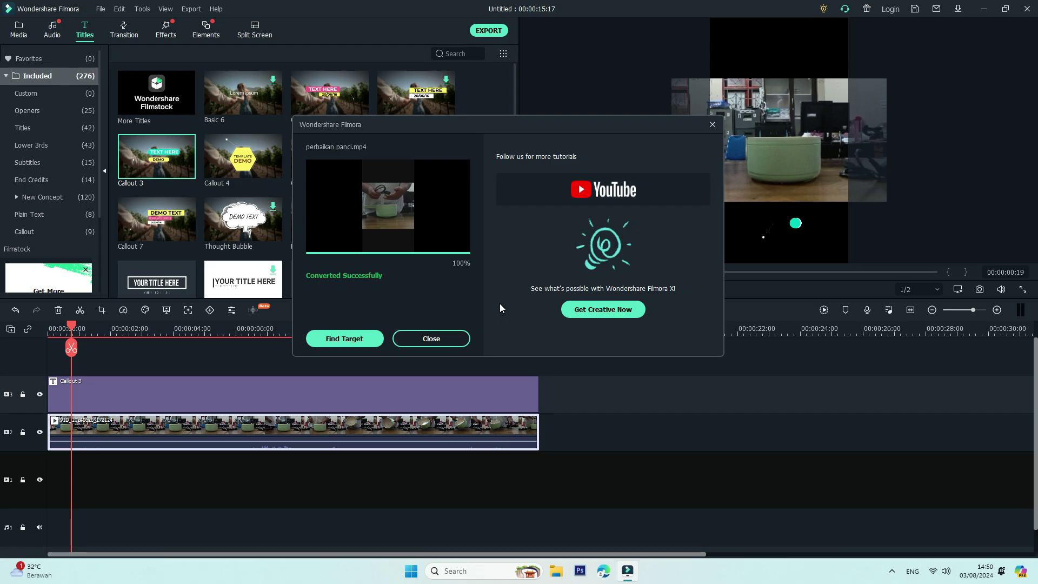
# Locate the exported perbaikan panci.mp4 in its output folder, play it in VLC media player to check it and close the player.
pyautogui.click(355, 340)
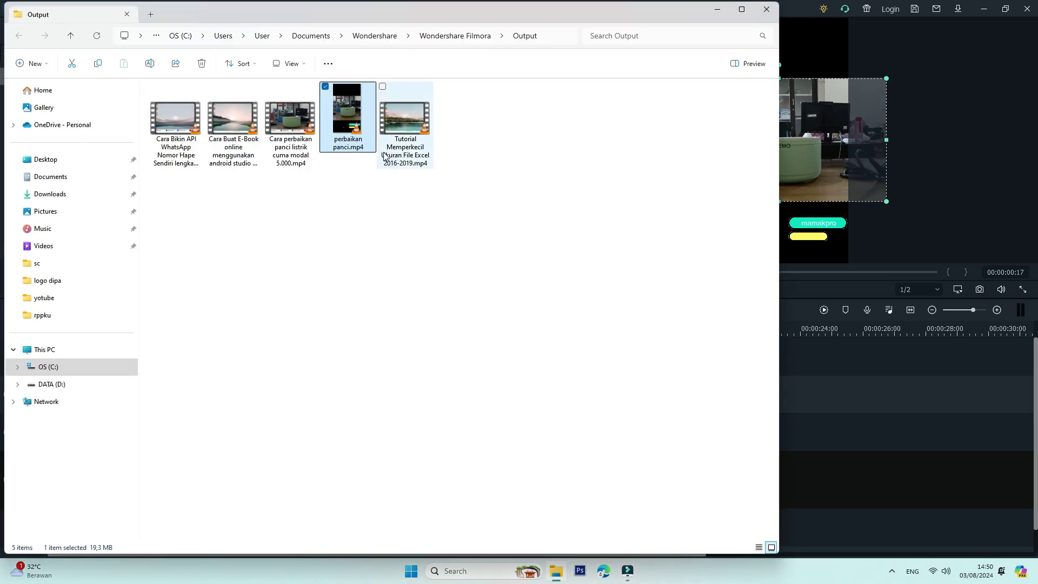
pyautogui.doubleClick(354, 120)
pyautogui.click(551, 447)
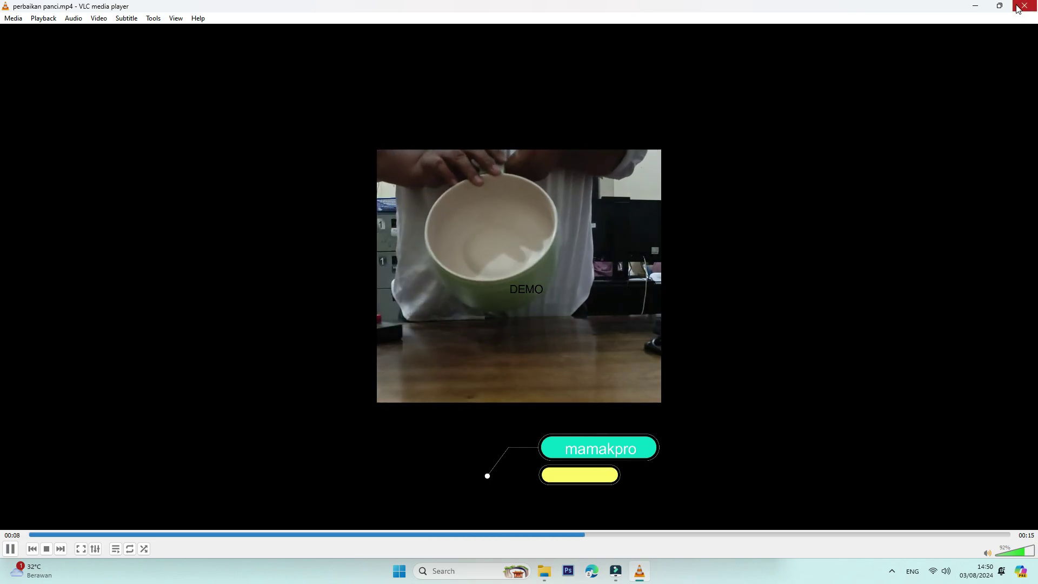
pyautogui.hotkey('alt', 'F4')
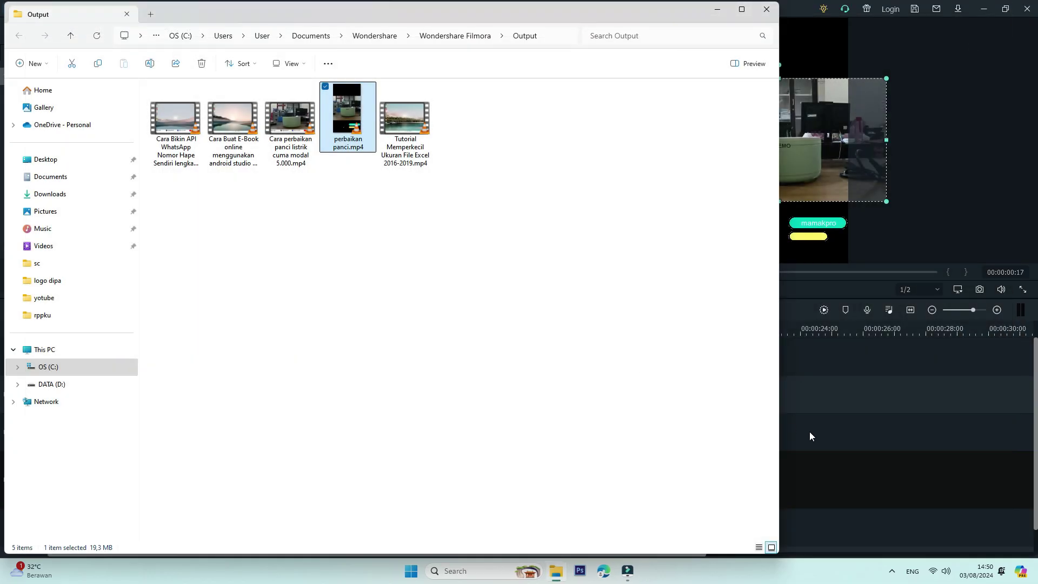